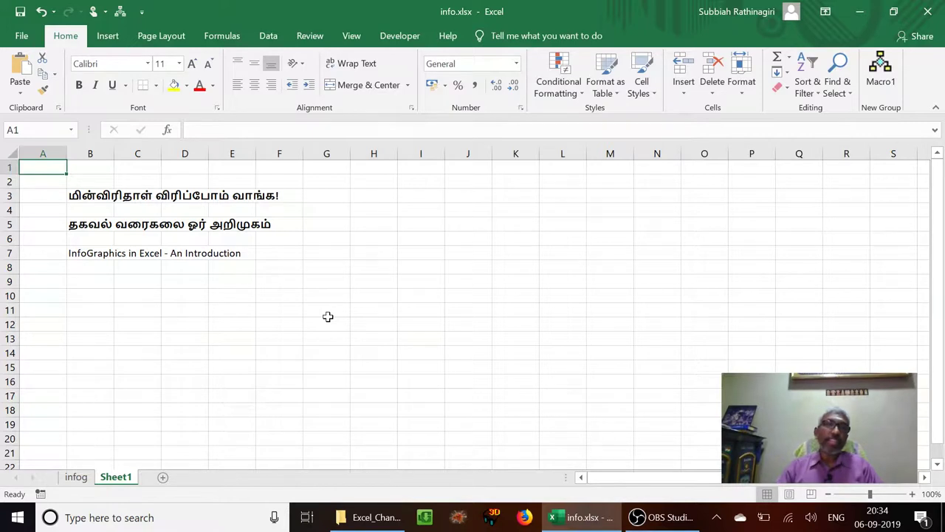
{"action": "key", "text": "Down"}
{"action": "key", "text": "Down"}
{"action": "key", "text": "Down"}
{"action": "key", "text": "Down"}
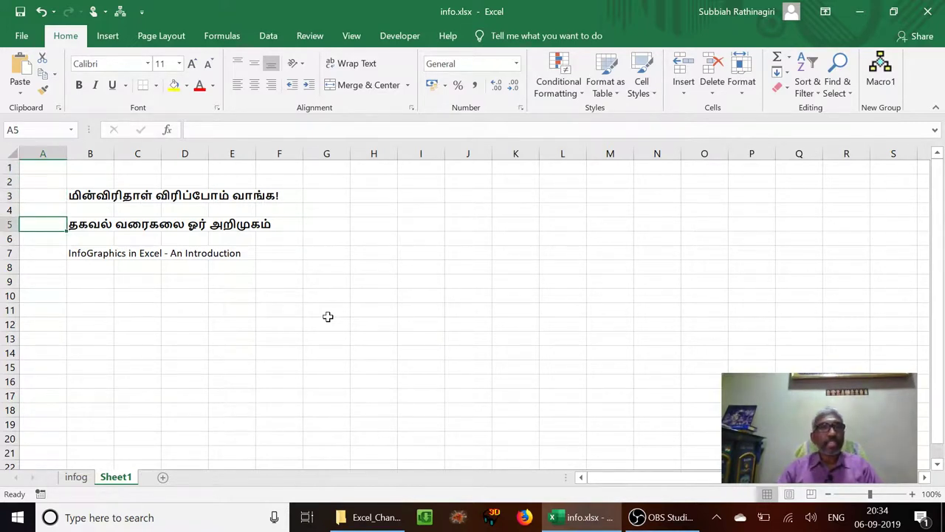
{"action": "key", "text": "Right"}
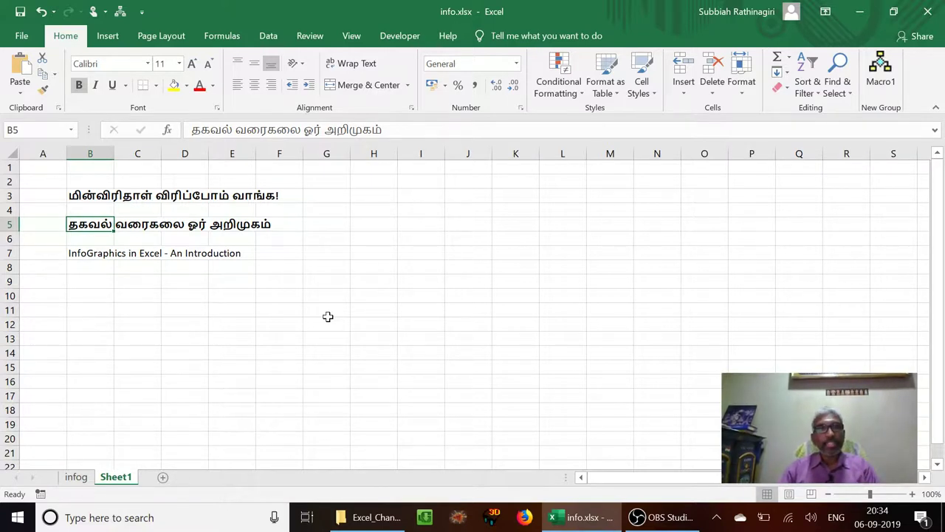
{"action": "key", "text": "Down"}
{"action": "key", "text": "Down"}
{"action": "key", "text": "Down"}
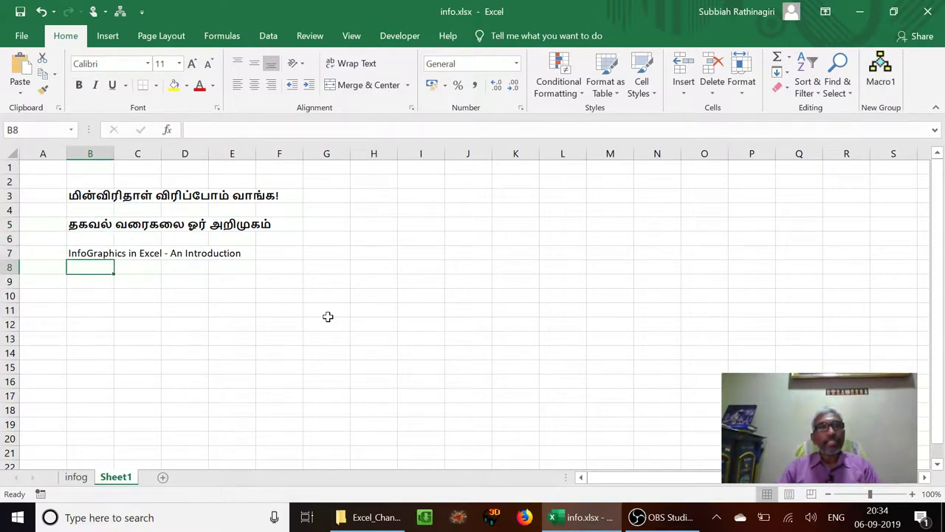
{"action": "key", "text": "Up"}
{"action": "key", "text": "Up"}
{"action": "key", "text": "Up"}
{"action": "key", "text": "Down"}
{"action": "key", "text": "Down"}
{"action": "key", "text": "Down"}
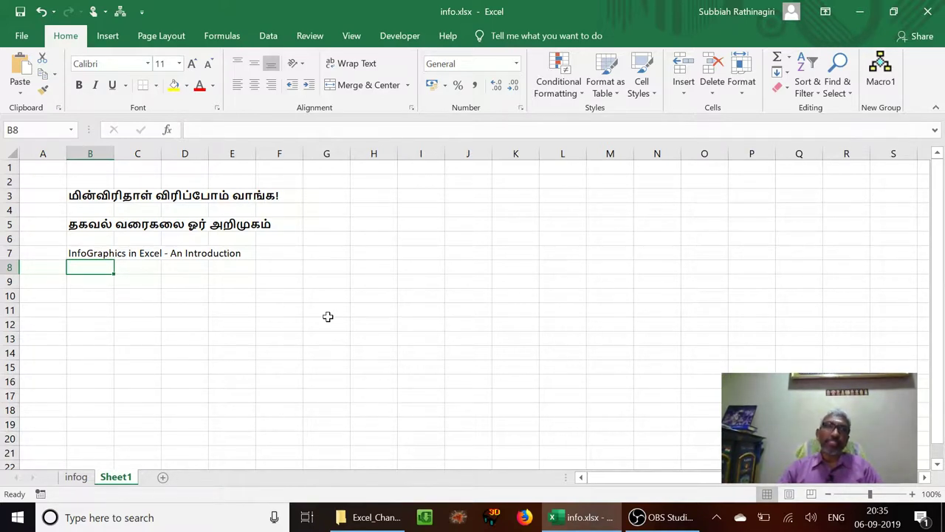
Enter the table title "Madurai To Chennai" in cell B10
{"action": "key", "text": "Down"}
{"action": "key", "text": "Down"}
{"action": "key", "text": "Down"}
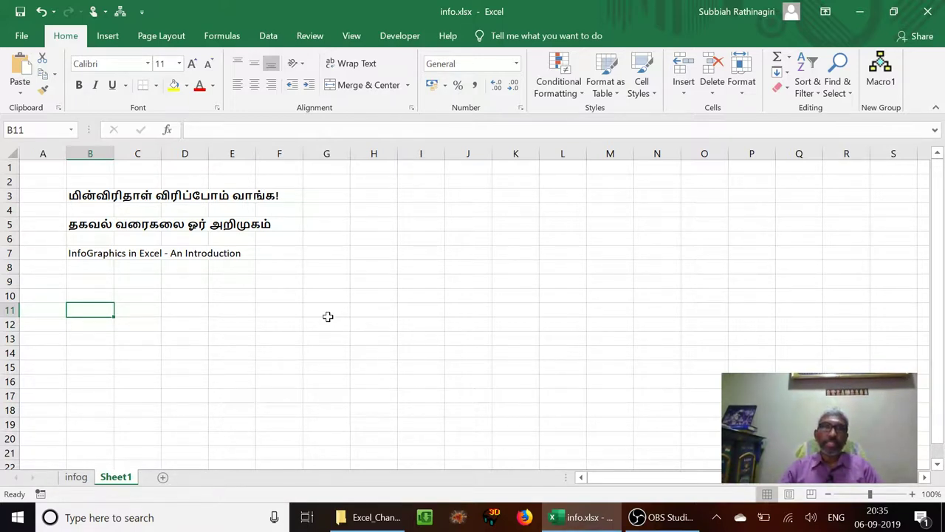
{"action": "key", "text": "Up"}
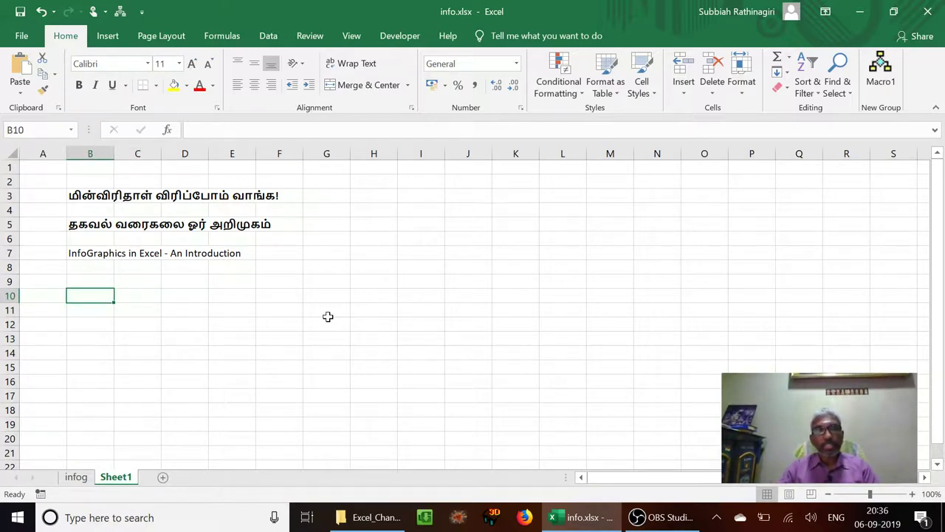
{"action": "type", "text": "M"}
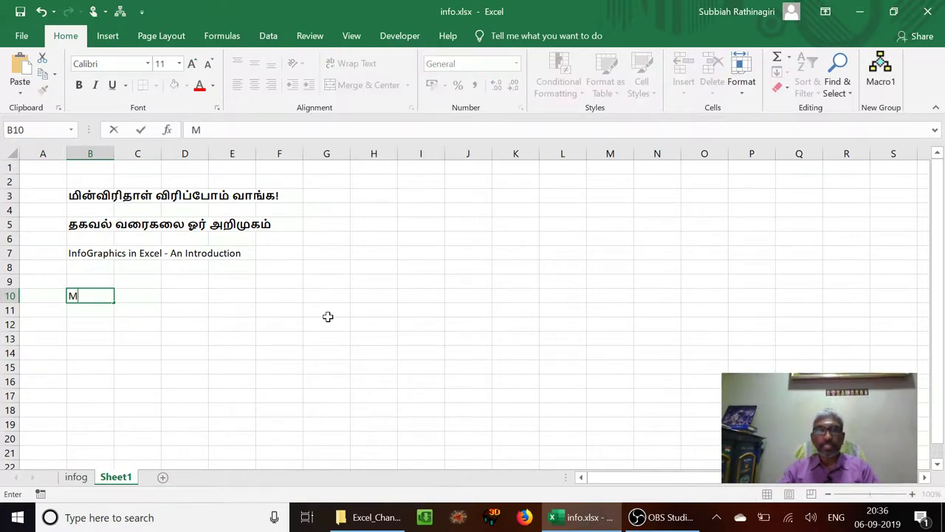
{"action": "type", "text": "adurai To Chennai"}
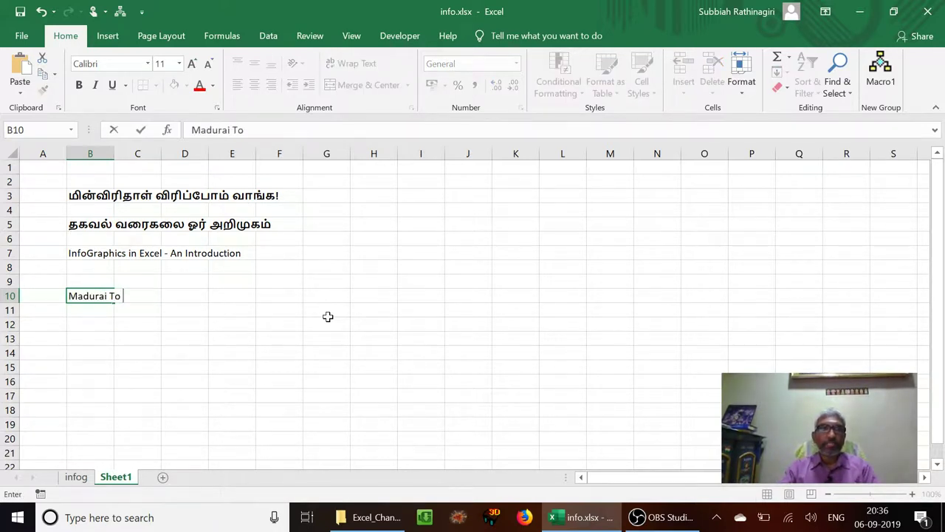
{"action": "key", "text": "Return"}
Fill C12:E13 with the headers Train, Bus and Car and the shares 35%, 40% and 25% beneath them
{"action": "key", "text": "Return"}
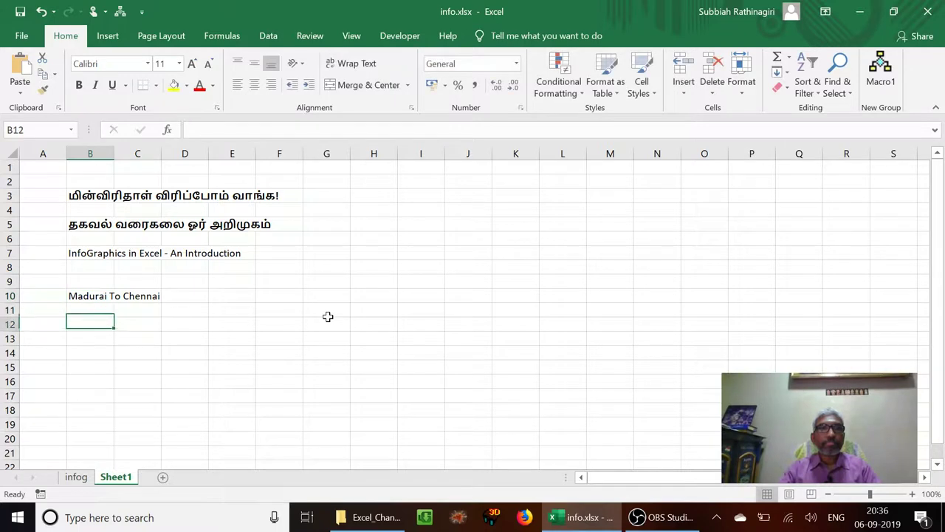
{"action": "key", "text": "Right"}
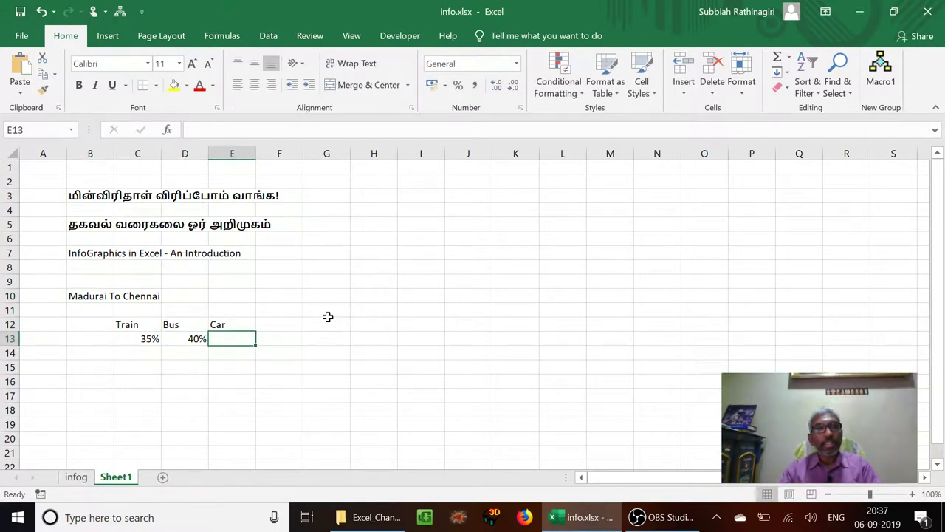
{"action": "type", "text": "25%"}
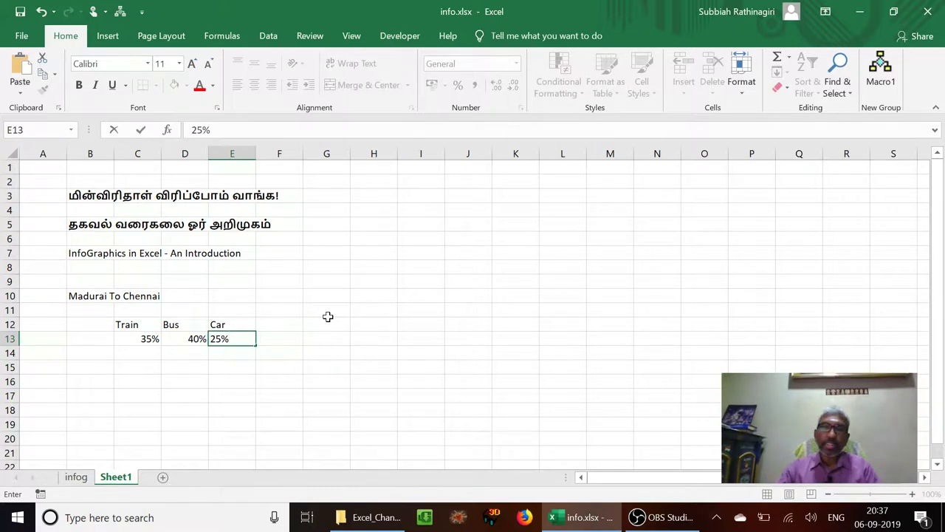
{"action": "key", "text": "Return"}
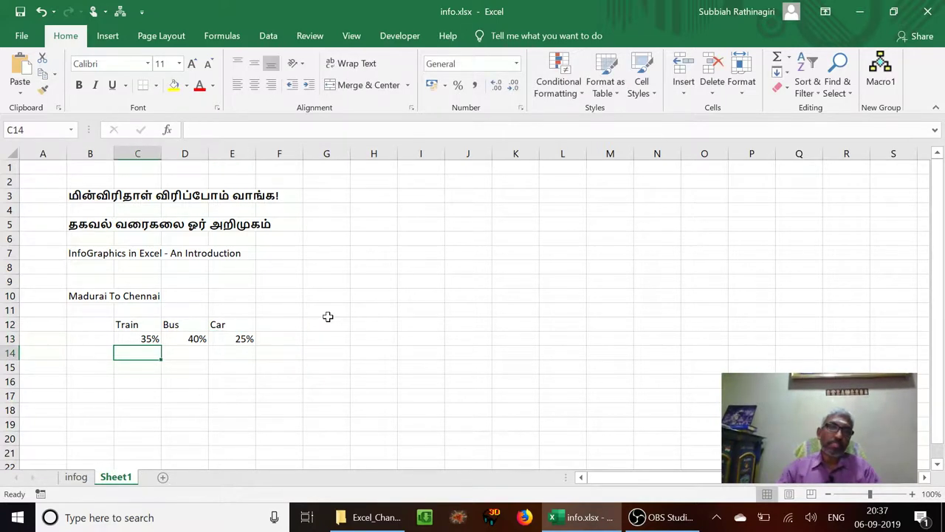
Insert a 2-D clustered column chart from C12:E13 and place it beside the data near the top of the sheet
{"action": "key", "text": "Down"}
{"action": "key", "text": "Down"}
{"action": "key", "text": "Up"}
{"action": "key", "text": "Up"}
{"action": "key", "text": "Up"}
{"action": "key", "text": "Up"}
{"action": "key", "text": "shift+Right"}
{"action": "key", "text": "shift+Right"}
{"action": "key", "text": "shift+Down"}
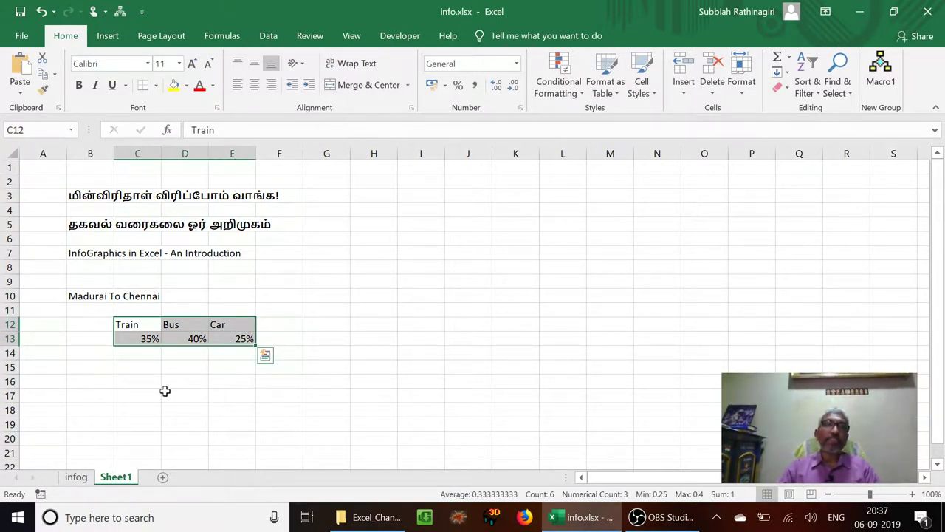
{"action": "left_click", "coordinate": [110, 36]}
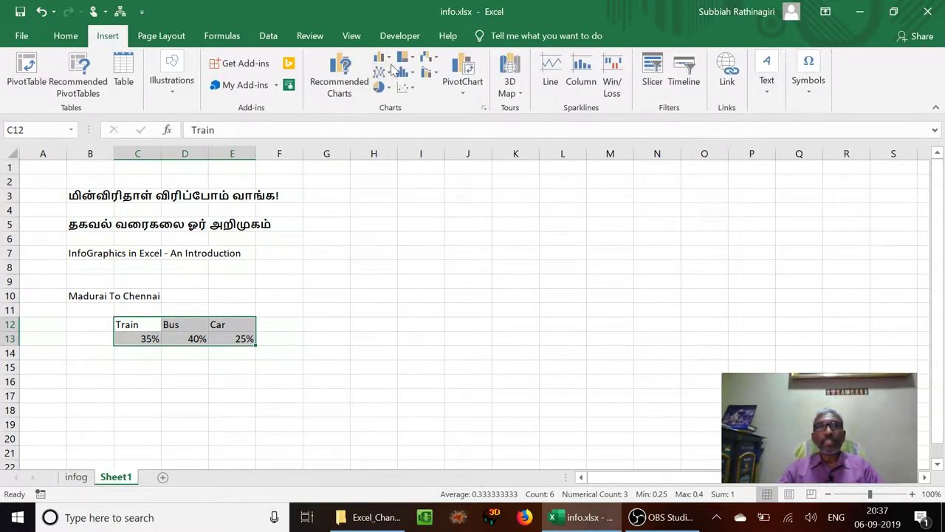
{"action": "left_click", "coordinate": [381, 58]}
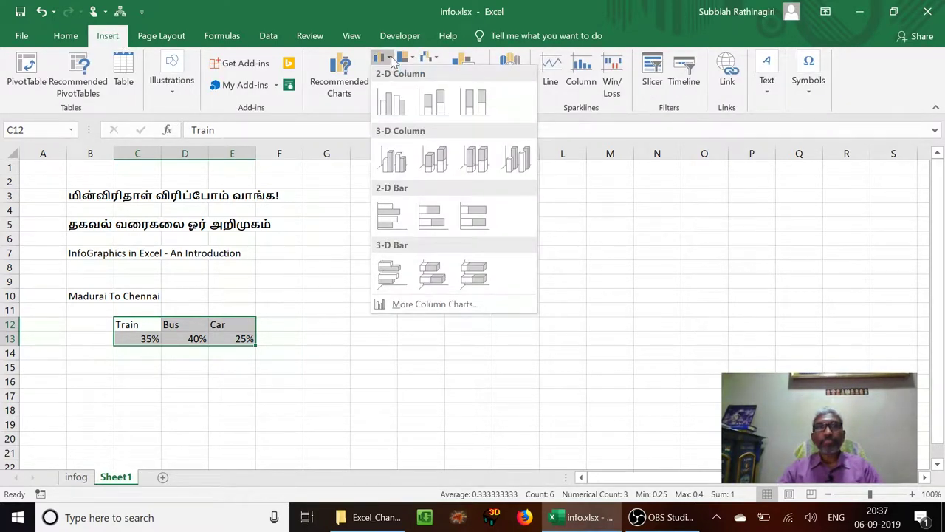
{"action": "left_click", "coordinate": [398, 111]}
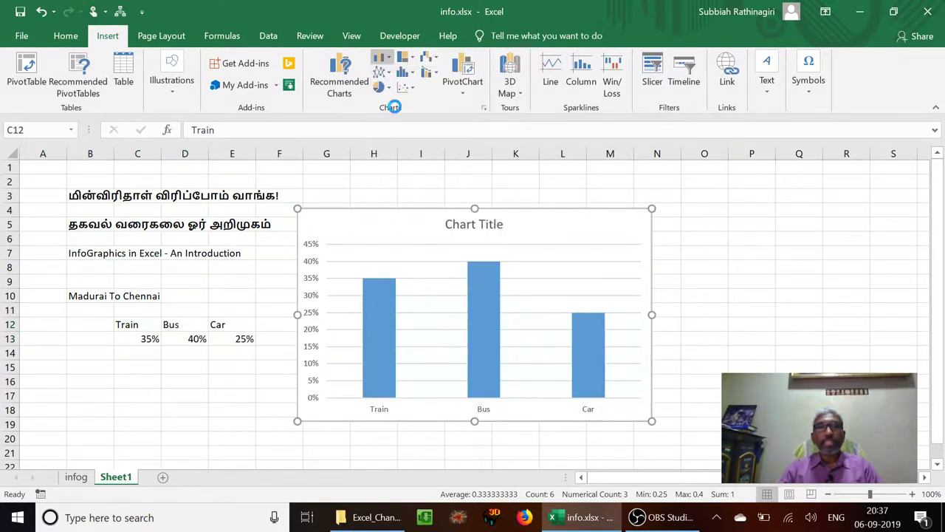
{"action": "left_click_drag", "start_coordinate": [525, 220], "coordinate": [557, 177]}
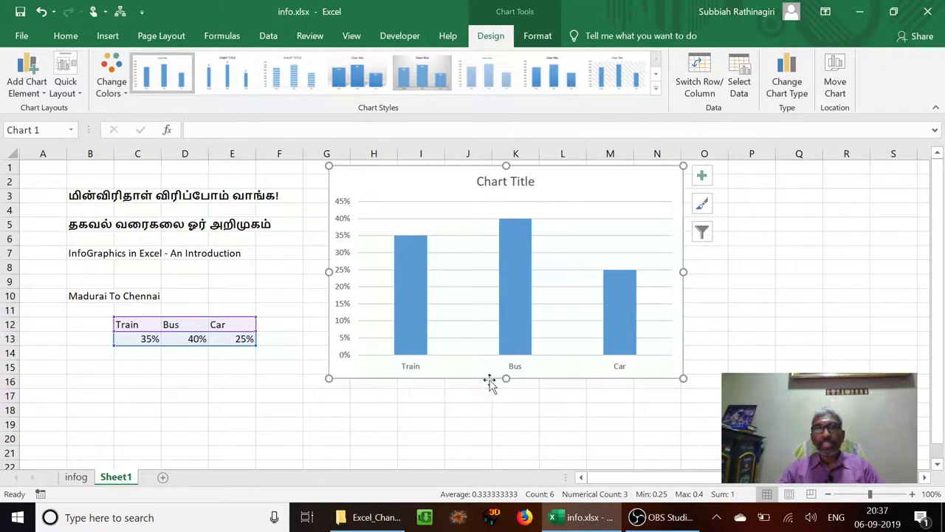
Delete the chart's horizontal category axis, and remove the whole chart from the sheet
{"action": "left_click", "coordinate": [622, 369]}
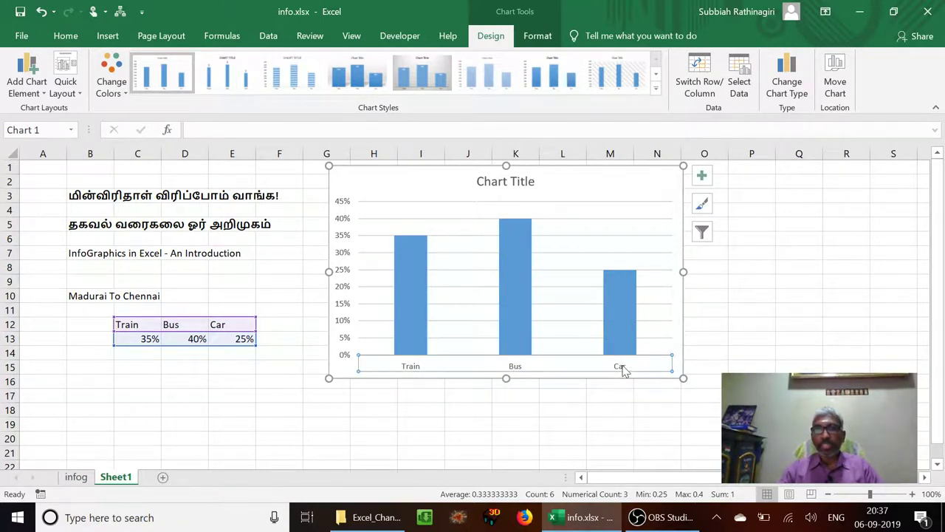
{"action": "key", "text": "Delete"}
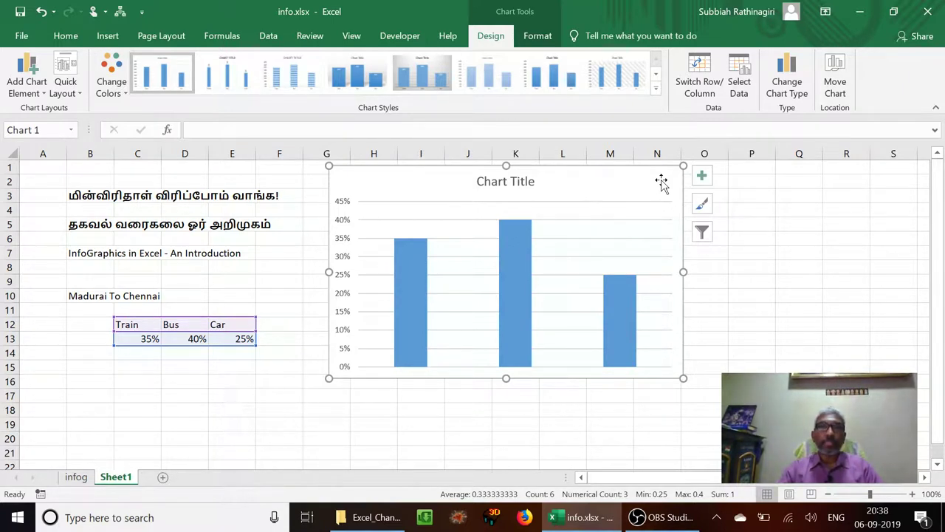
{"action": "mouse_move", "coordinate": [423, 329]}
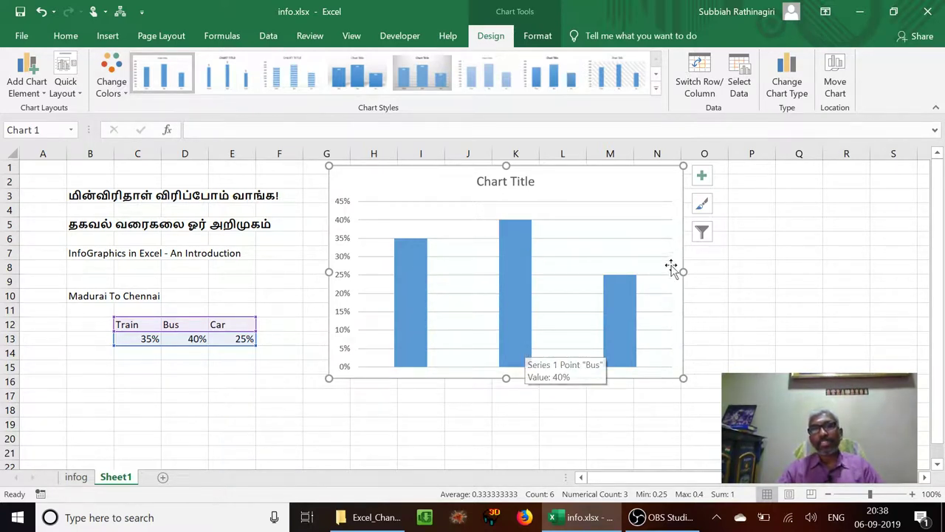
{"action": "mouse_move", "coordinate": [623, 366]}
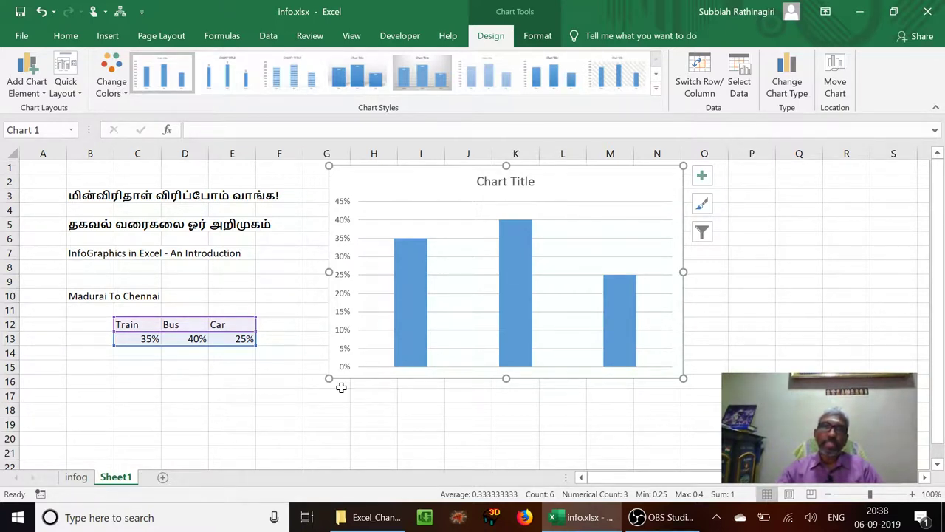
{"action": "key", "text": "Delete"}
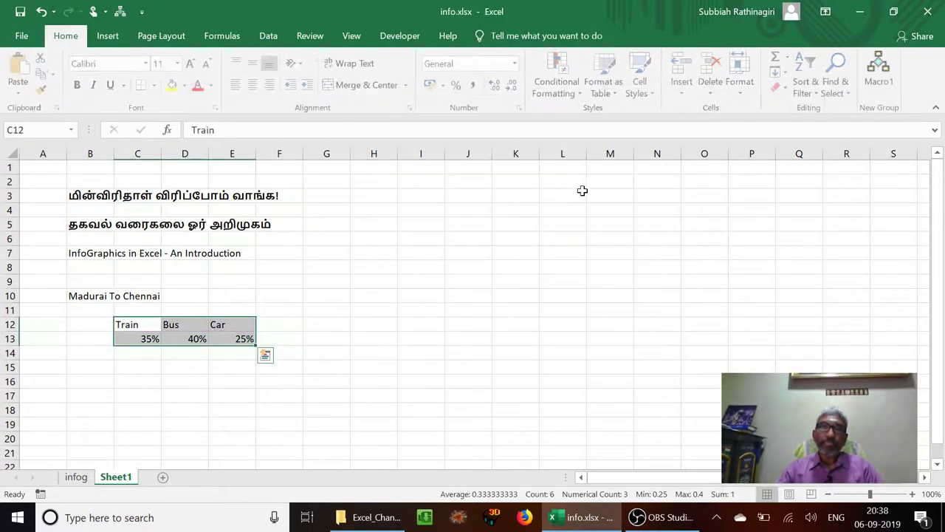
Insert a blank row above row 13, between the travel mode headers and their percentages
{"action": "left_click", "coordinate": [311, 284]}
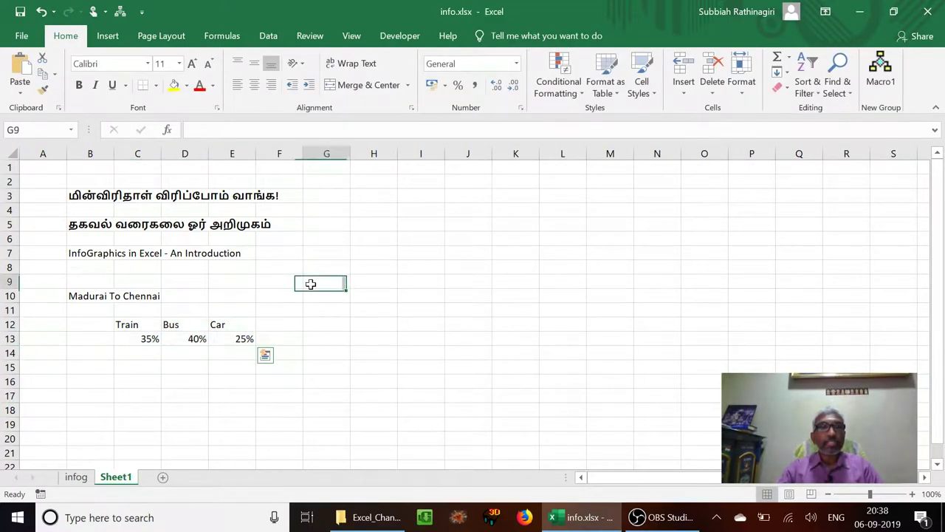
{"action": "left_click", "coordinate": [137, 353]}
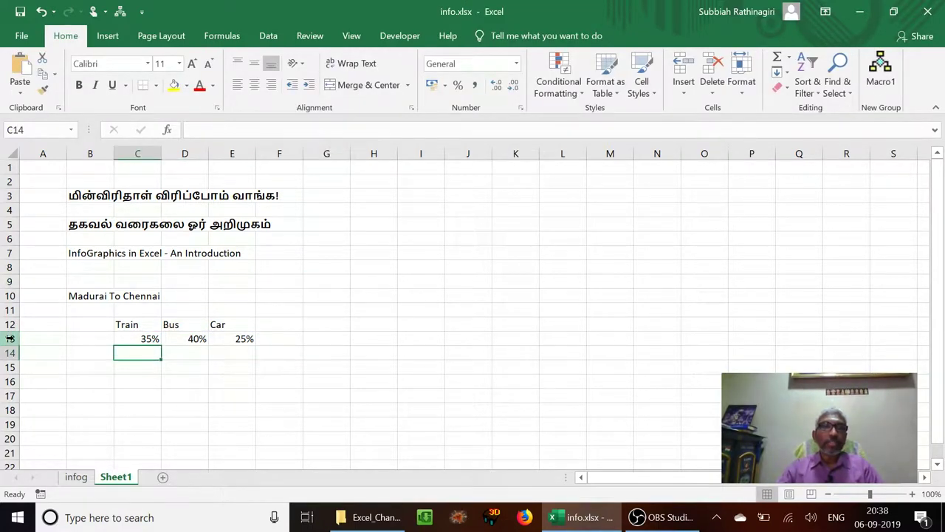
{"action": "left_click", "coordinate": [10, 339]}
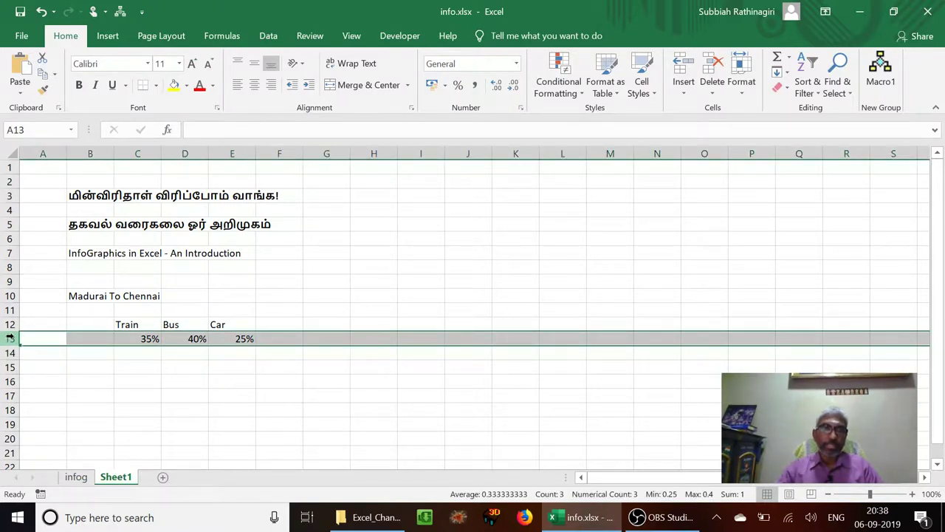
{"action": "right_click", "coordinate": [11, 338]}
{"action": "left_click", "coordinate": [46, 224]}
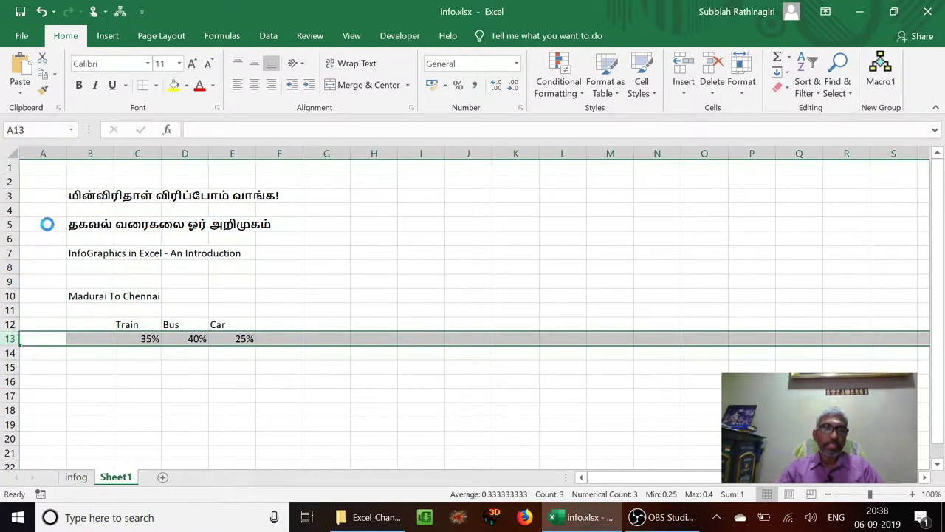
Enter 100% under Train, Bus and Car in C13:E13
{"action": "left_click", "coordinate": [153, 338]}
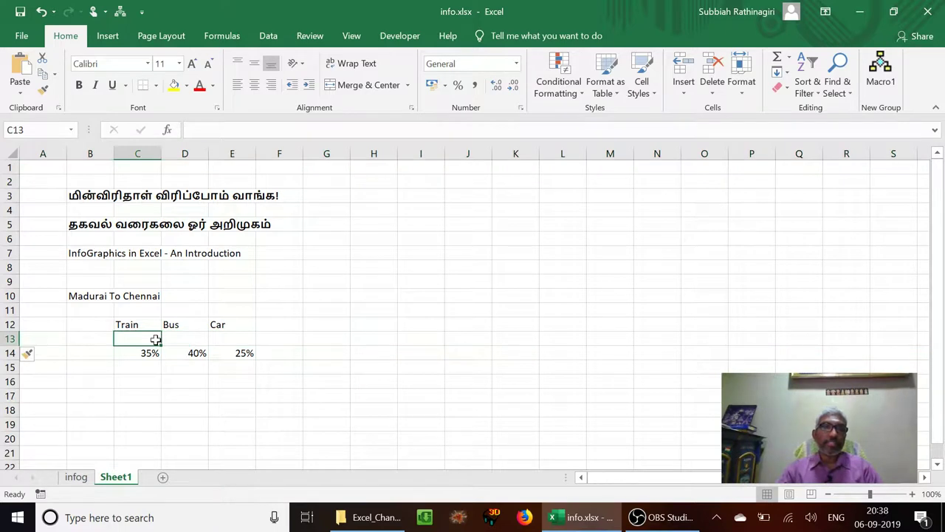
{"action": "type", "text": "100%\t100%\t100%"}
{"action": "key", "text": "Up"}
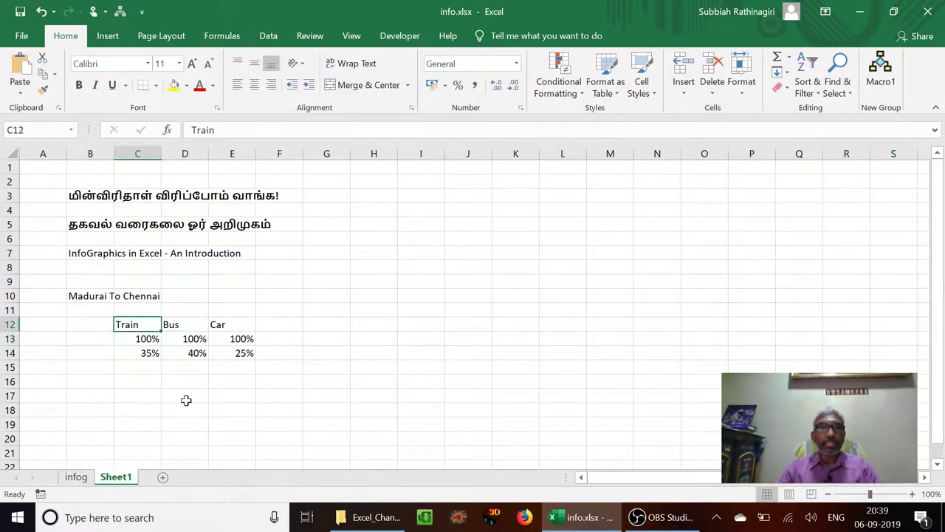
Review the two percentage values beneath each of the Train, Bus and Car headers
{"action": "key", "text": "Down"}
{"action": "key", "text": "Down"}
{"action": "key", "text": "Down"}
{"action": "key", "text": "Up"}
{"action": "key", "text": "Up"}
{"action": "key", "text": "Up"}
{"action": "key", "text": "Right"}
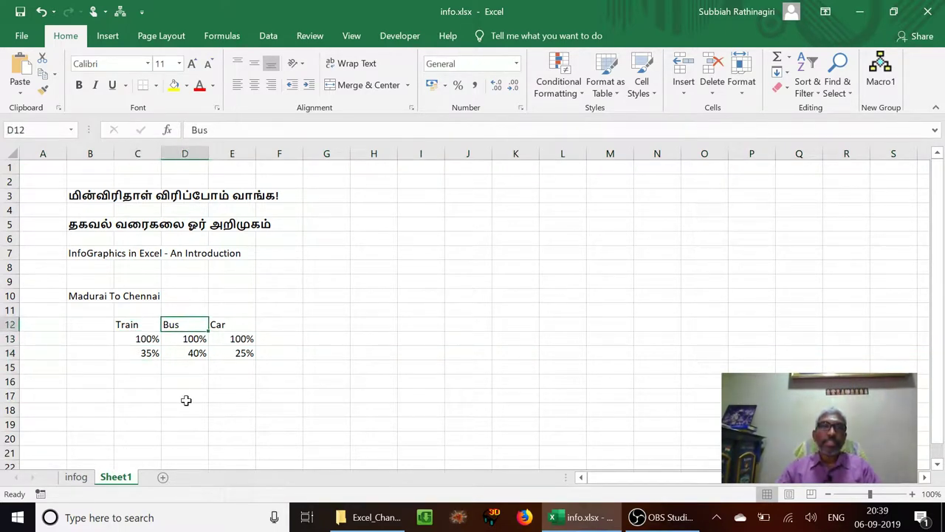
{"action": "key", "text": "Down"}
{"action": "key", "text": "Down"}
{"action": "key", "text": "Up"}
{"action": "key", "text": "Up"}
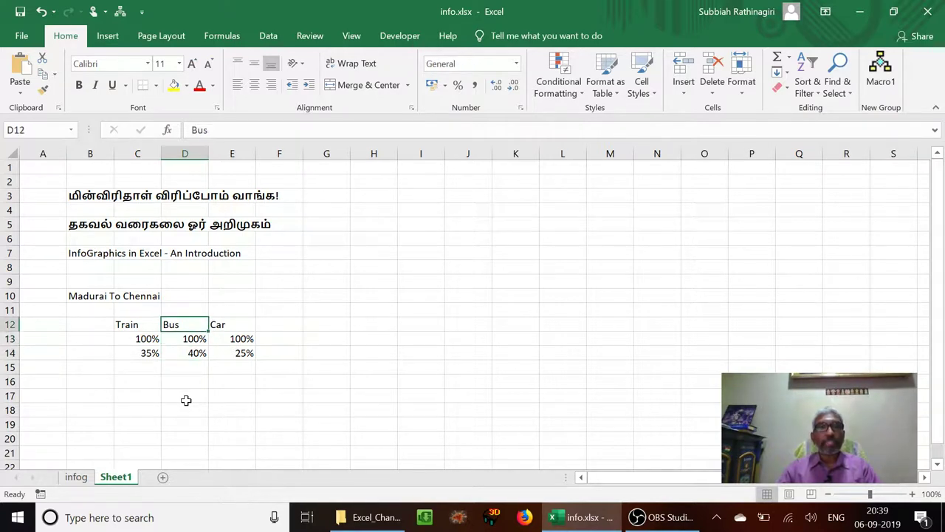
{"action": "key", "text": "Right"}
{"action": "key", "text": "Down"}
{"action": "key", "text": "Down"}
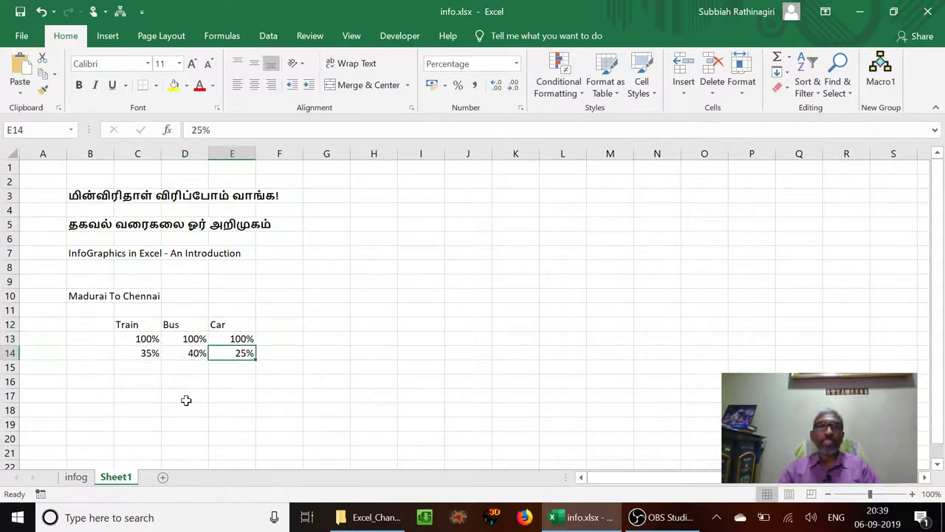
Label the 100% row "Total" in B13 and the share row "Statistics" in B14
{"action": "key", "text": "Up"}
{"action": "key", "text": "Up"}
{"action": "key", "text": "Left"}
{"action": "key", "text": "Left"}
{"action": "key", "text": "Left"}
{"action": "key", "text": "Down"}
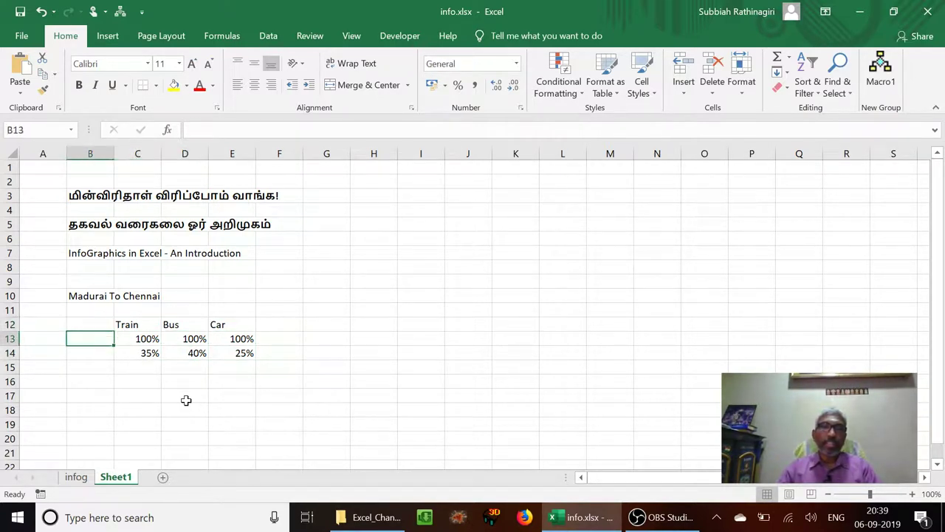
{"action": "type", "text": "Total"}
{"action": "key", "text": "Return"}
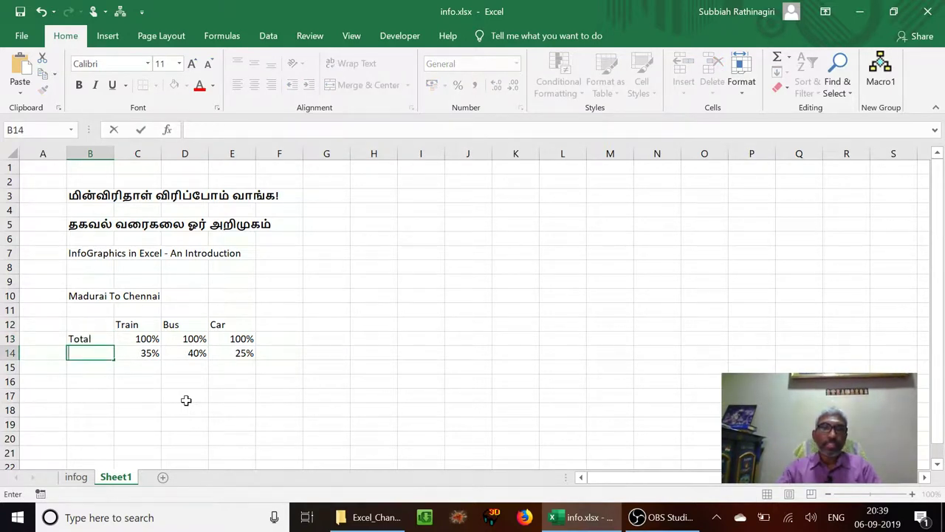
{"action": "type", "text": "Statistic"}
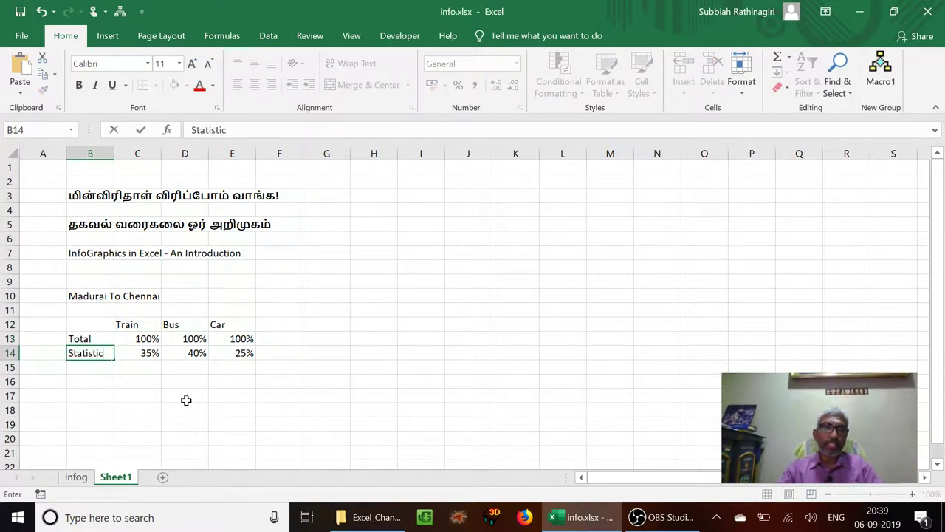
{"action": "type", "text": "s"}
{"action": "key", "text": "Return"}
{"action": "key", "text": "Up"}
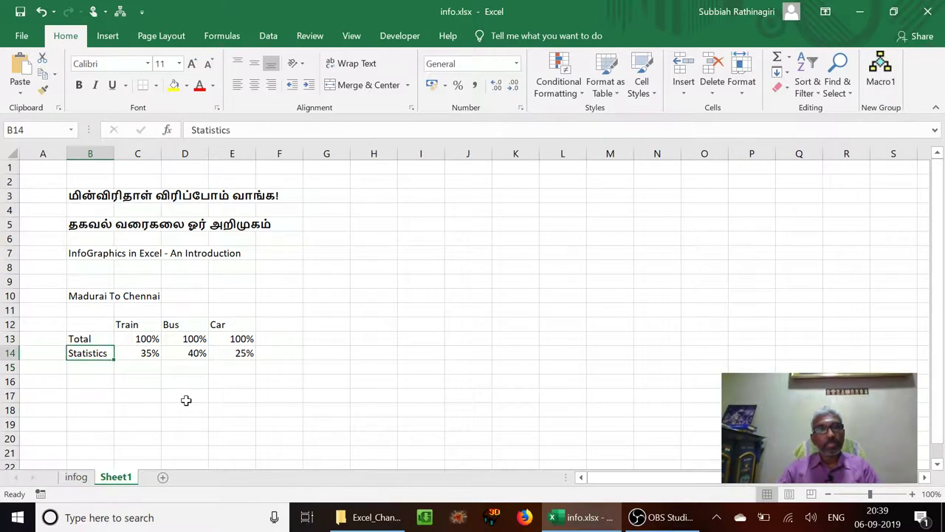
{"action": "key", "text": "Right"}
{"action": "key", "text": "Right"}
{"action": "key", "text": "Right"}
{"action": "key", "text": "Right"}
{"action": "key", "text": "Right"}
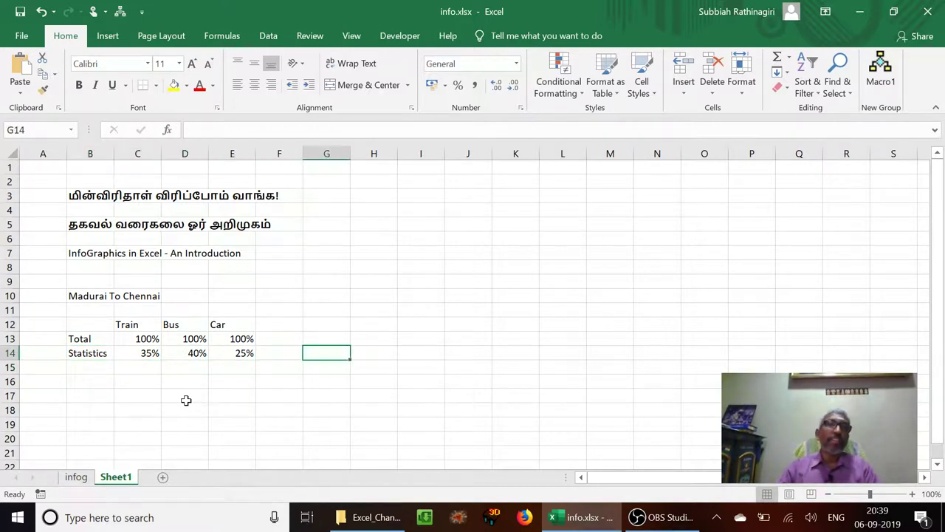
Rearrange the bus, car and train pictures on the infog sheet, moving all three up and the train below the car
{"action": "left_click", "coordinate": [81, 478]}
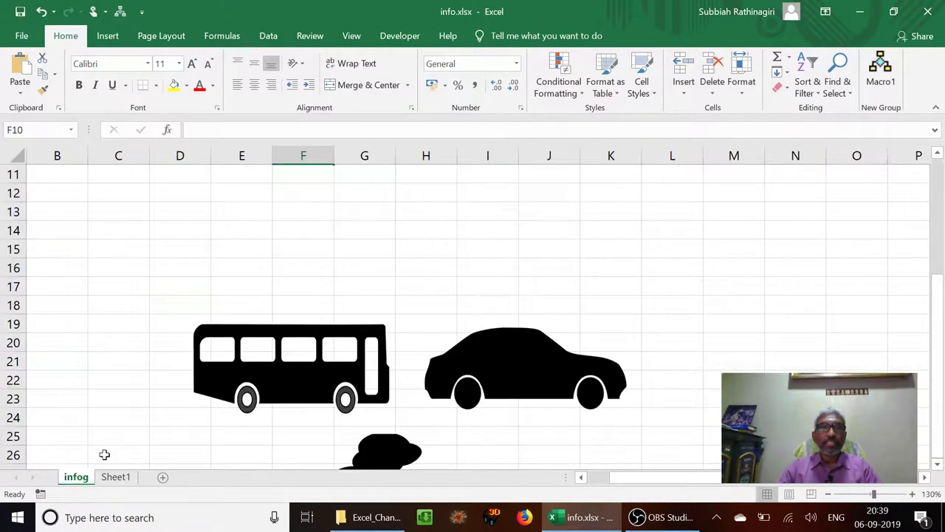
{"action": "left_click", "coordinate": [306, 378]}
{"action": "left_click_drag", "start_coordinate": [306, 378], "coordinate": [254, 280]}
{"action": "left_click_drag", "start_coordinate": [449, 365], "coordinate": [388, 201]}
{"action": "left_click_drag", "start_coordinate": [369, 457], "coordinate": [413, 321]}
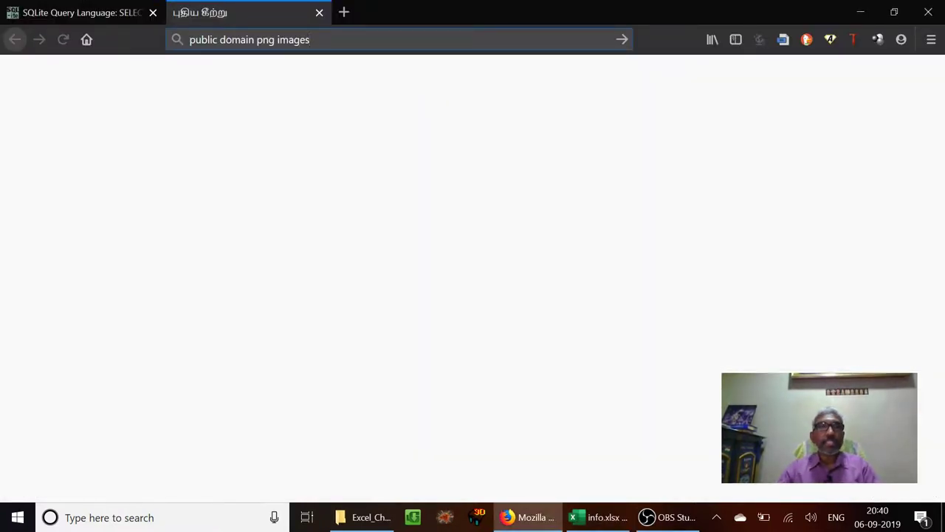
Search the web in Firefox for "public domain png images" and return to the info.xlsx workbook in Excel
{"action": "key", "text": "Return"}
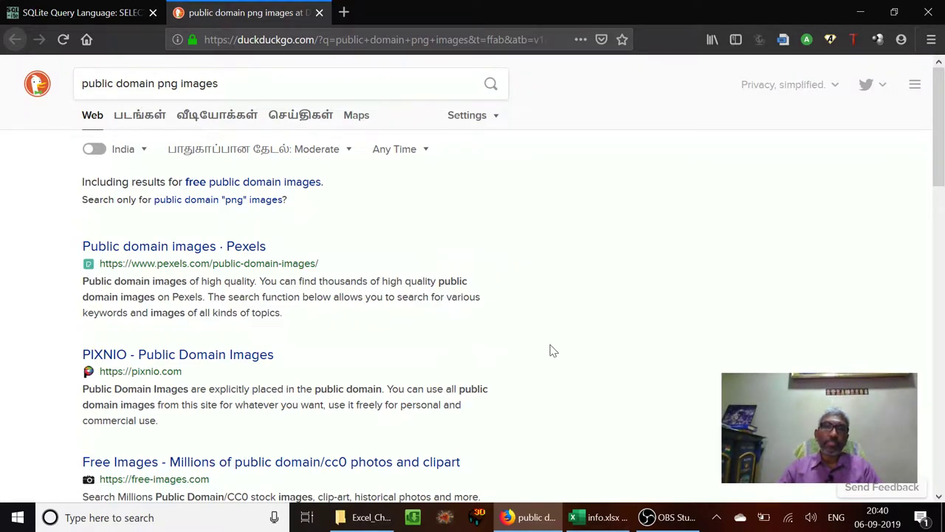
{"action": "left_click", "coordinate": [602, 517]}
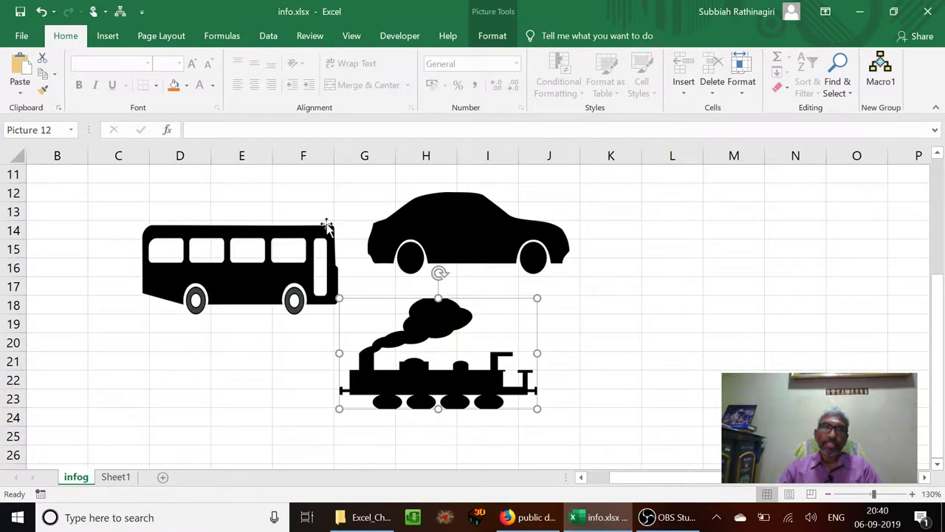
{"action": "left_click", "coordinate": [184, 399]}
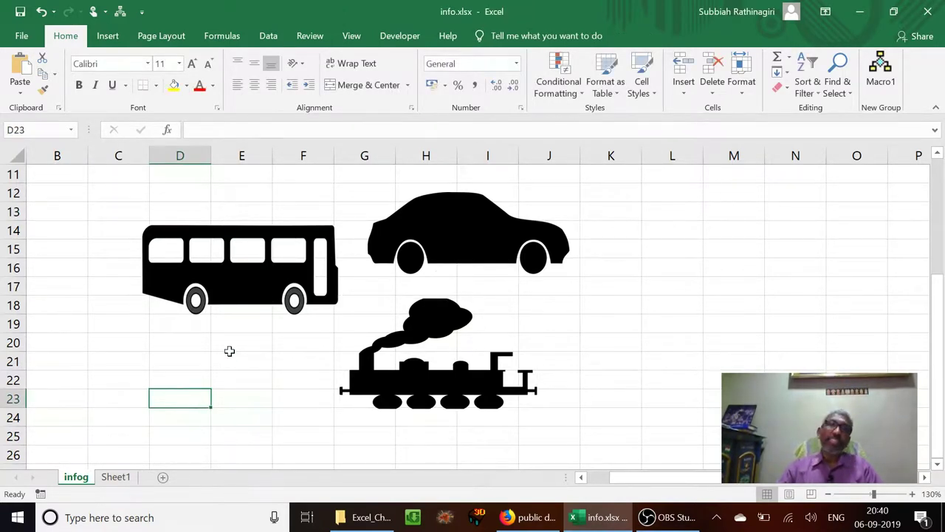
{"action": "left_click", "coordinate": [230, 347]}
Copy the bus, car and train pictures together from the infog sheet and paste them into Sheet1
{"action": "left_click", "coordinate": [247, 274]}
{"action": "left_click", "coordinate": [443, 215], "text": "ctrl"}
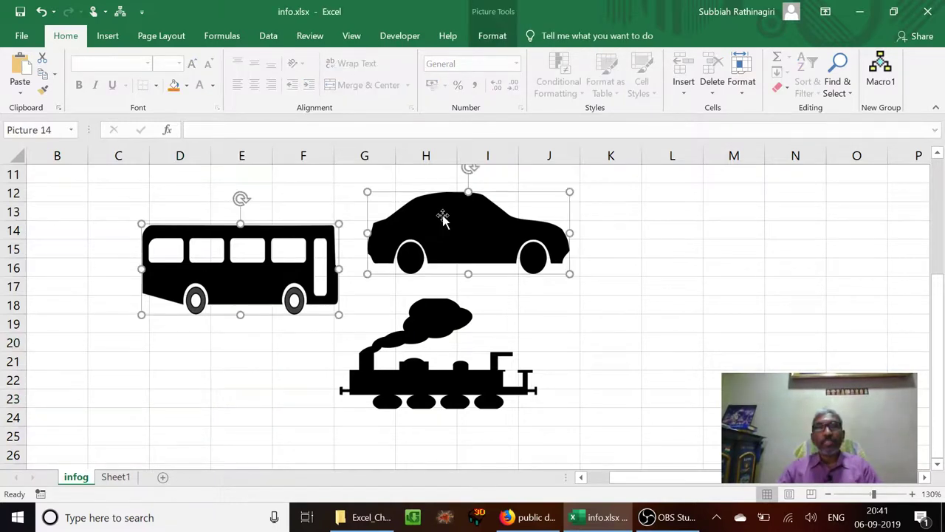
{"action": "left_click", "coordinate": [409, 374], "text": "ctrl"}
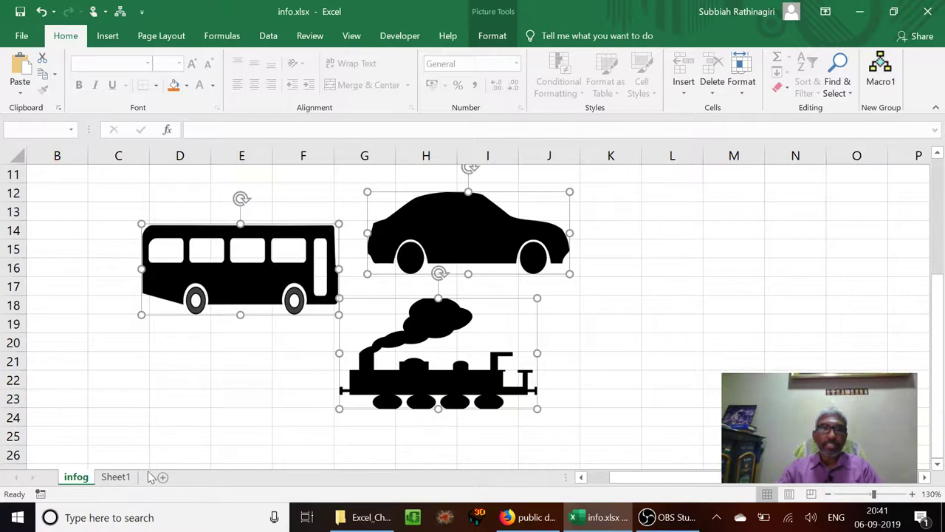
{"action": "left_click", "coordinate": [120, 478]}
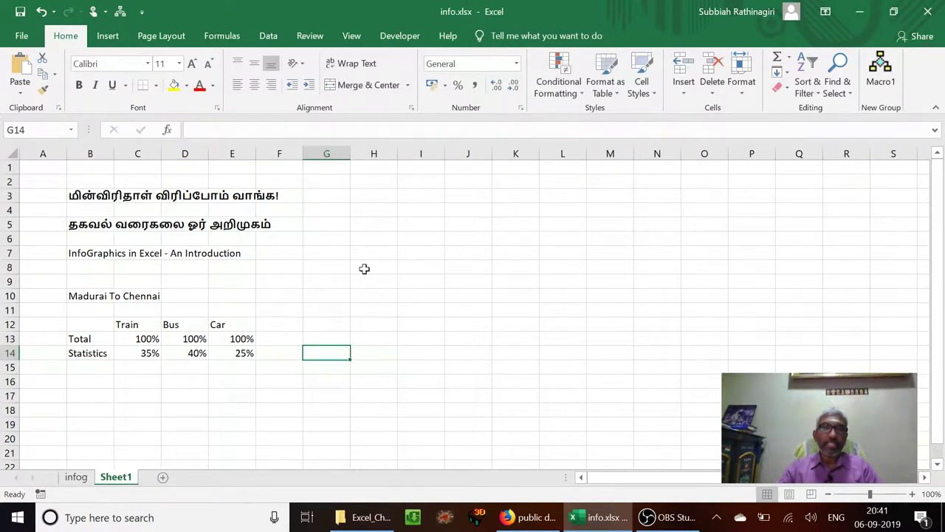
{"action": "key", "text": "ctrl+v"}
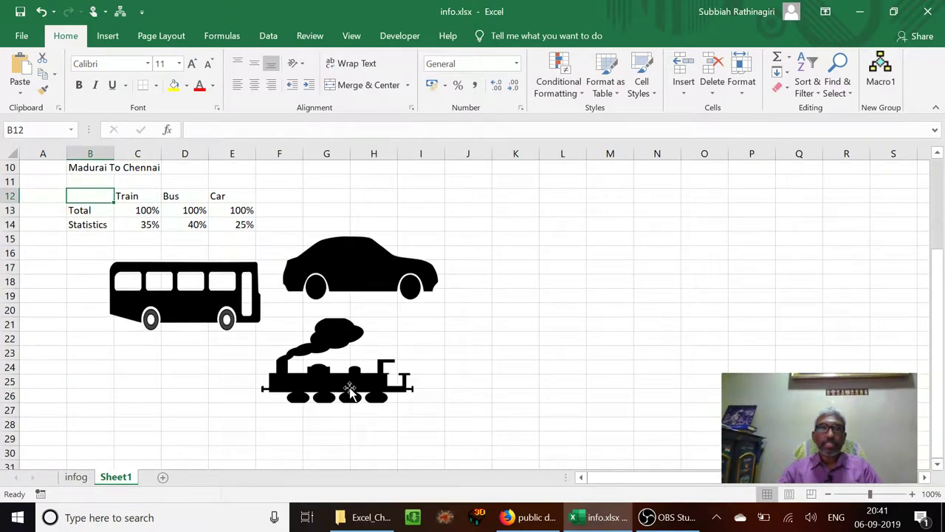
Mirror the train picture horizontally and arrange the bus and car side by side above it, below the data table
{"action": "left_click_drag", "start_coordinate": [350, 391], "coordinate": [331, 421]}
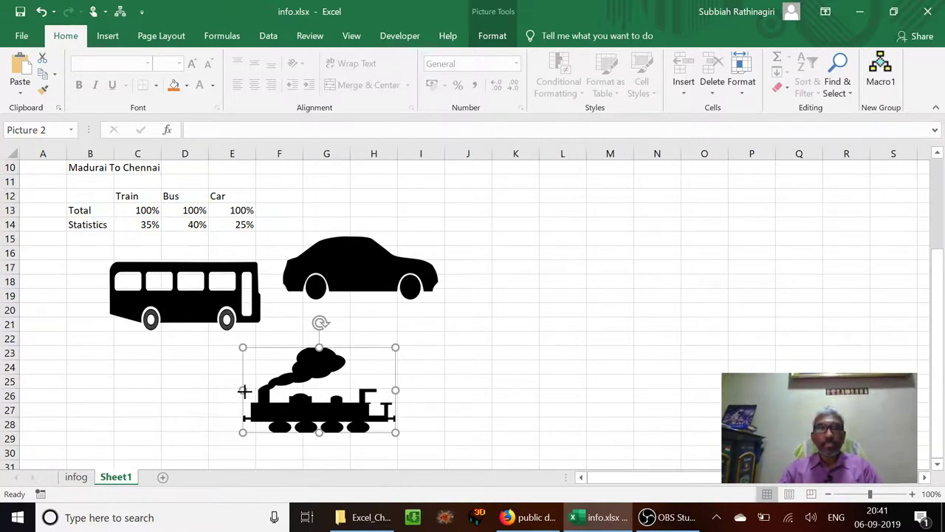
{"action": "left_click_drag", "start_coordinate": [243, 390], "coordinate": [401, 385]}
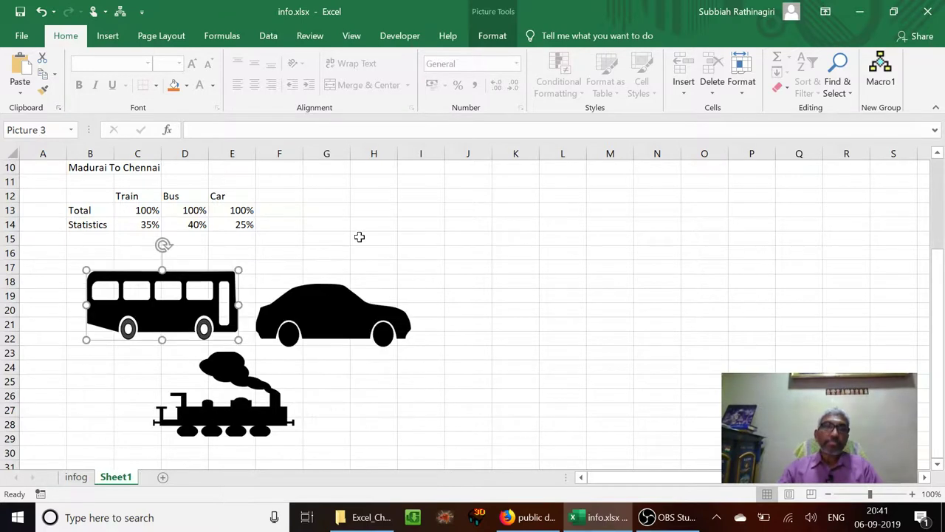
{"action": "left_click", "coordinate": [330, 306]}
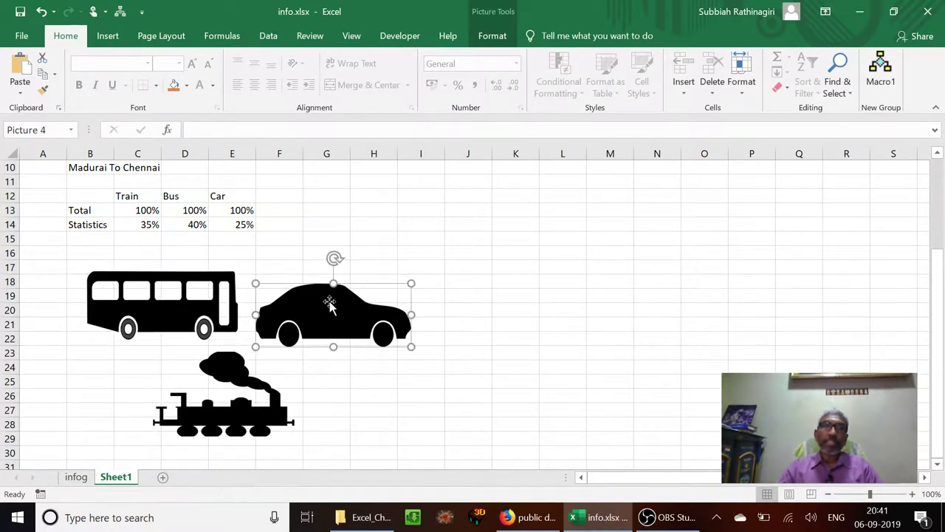
Insert a 2-D Clustered Bar chart from the travel data in B12:E14
{"action": "left_click", "coordinate": [91, 197]}
{"action": "key", "text": "shift+Down"}
{"action": "key", "text": "shift+Down"}
{"action": "key", "text": "shift+Right"}
{"action": "key", "text": "shift+Right"}
{"action": "key", "text": "shift+Right"}
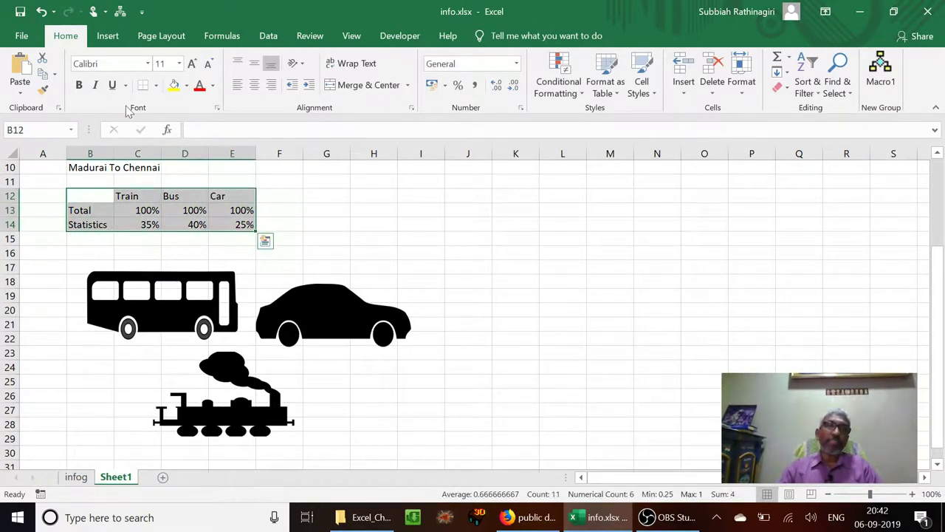
{"action": "left_click", "coordinate": [108, 37]}
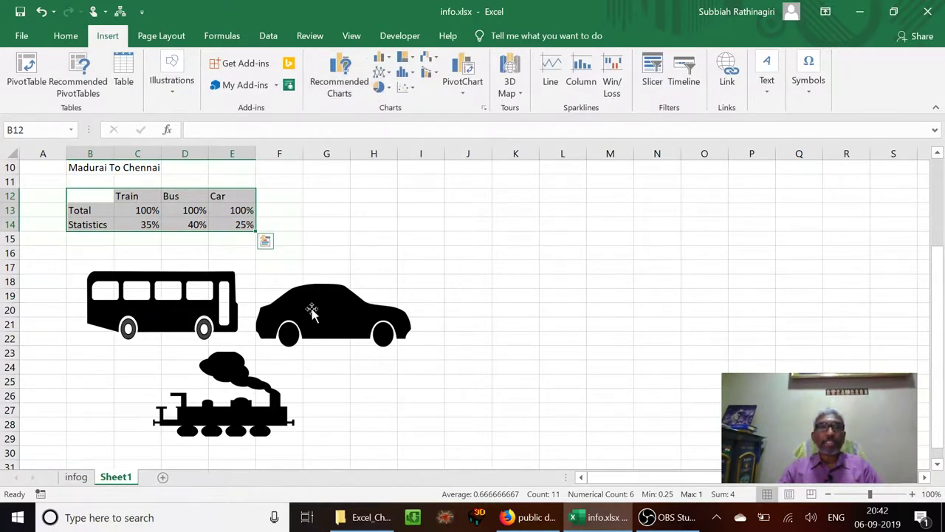
{"action": "left_click", "coordinate": [387, 61]}
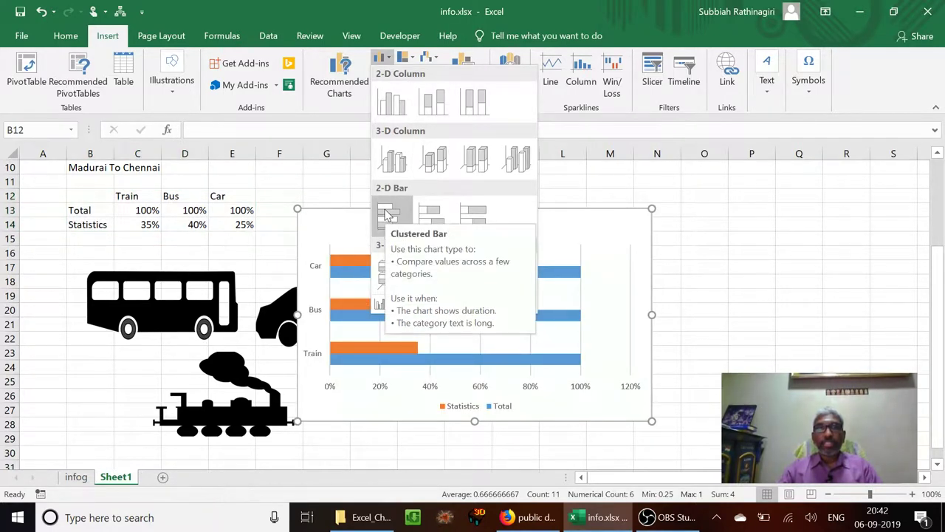
{"action": "left_click", "coordinate": [387, 214]}
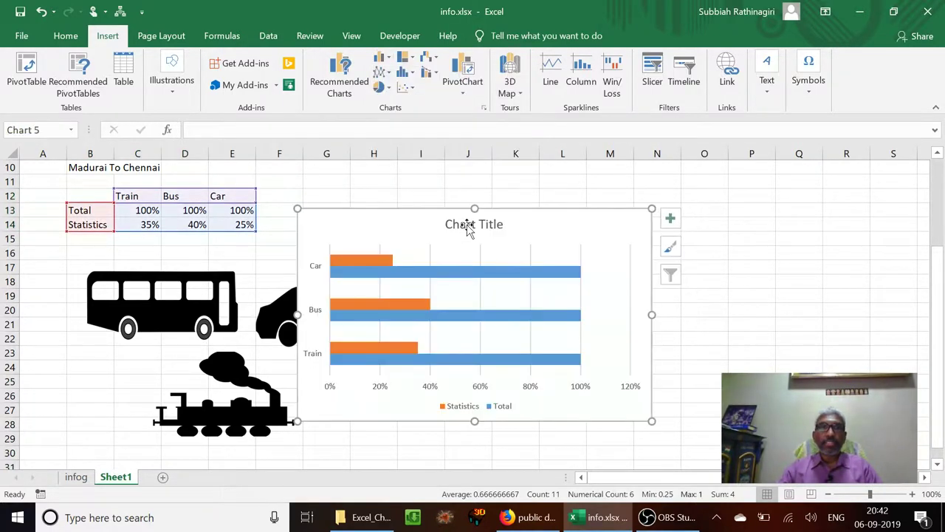